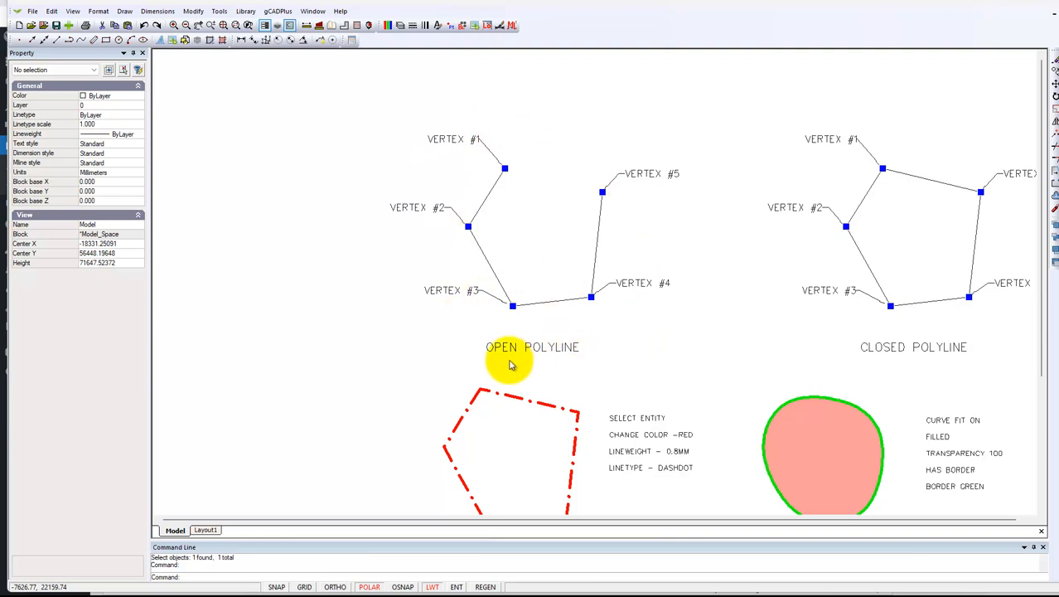
# Step: Draw an open five-vertex polyline in the empty area beside the OPEN POLYLINE example, shaped like that example
pyautogui.click(126, 13)
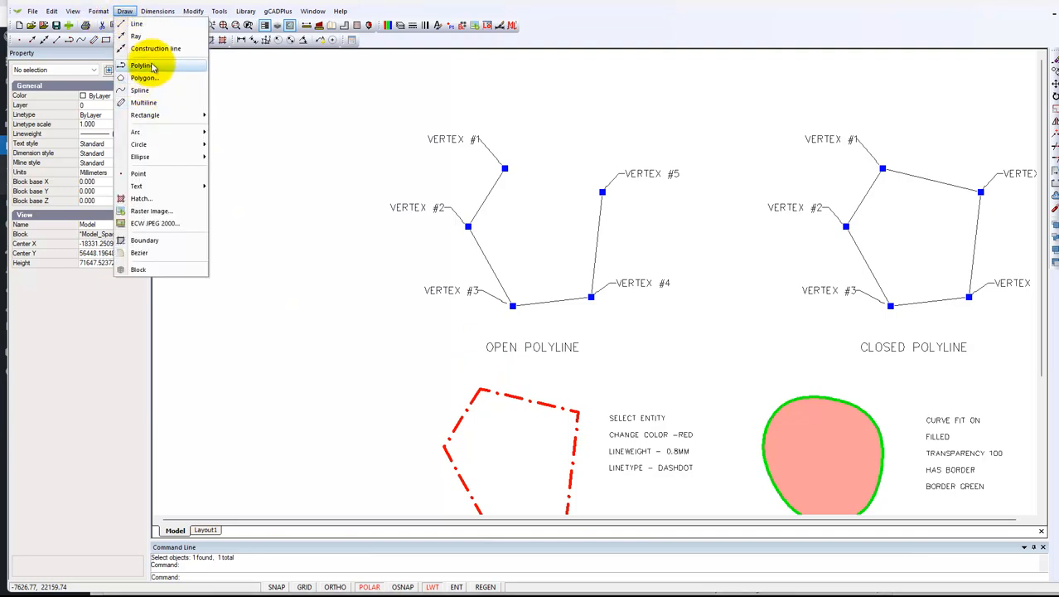
pyautogui.click(152, 66)
pyautogui.click(272, 155)
pyautogui.click(224, 231)
pyautogui.click(275, 299)
pyautogui.click(340, 278)
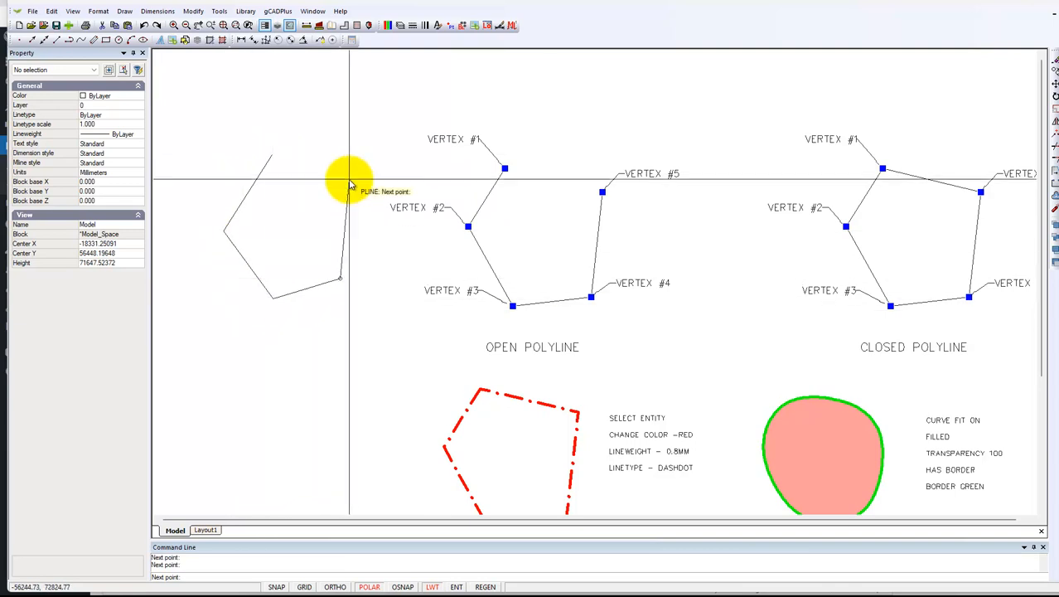
pyautogui.rightClick(349, 183)
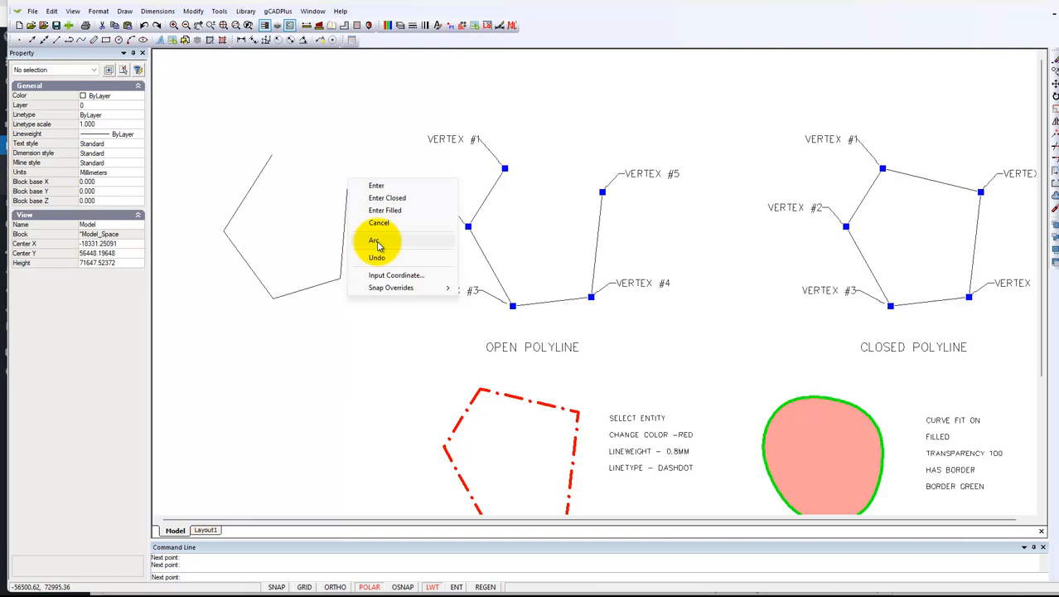
pyautogui.click(376, 185)
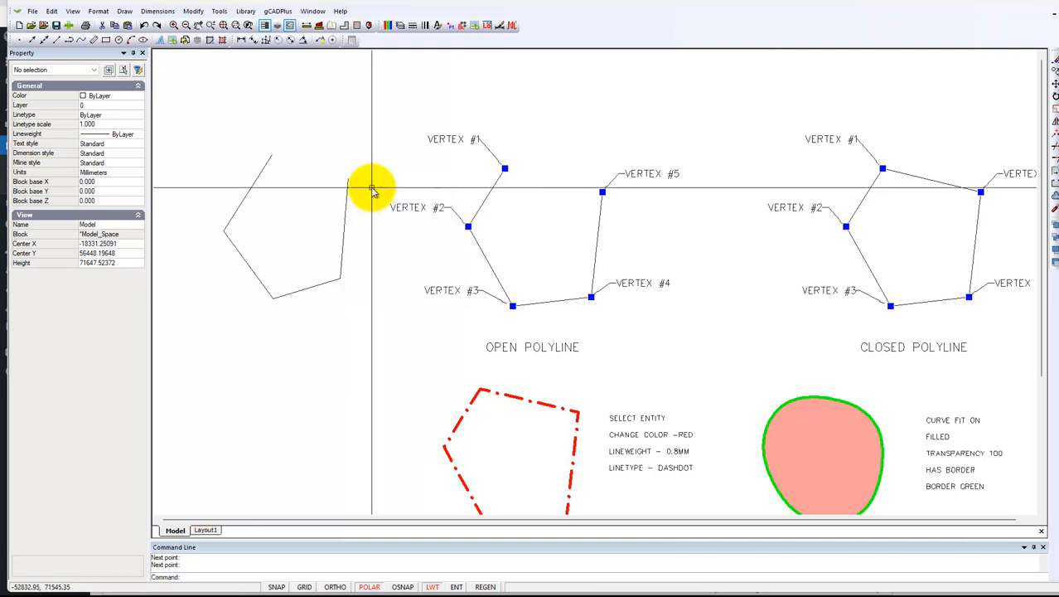
# Step: Close the newly drawn polyline by setting its Closed property to Yes, and clear the selection
pyautogui.click(342, 260)
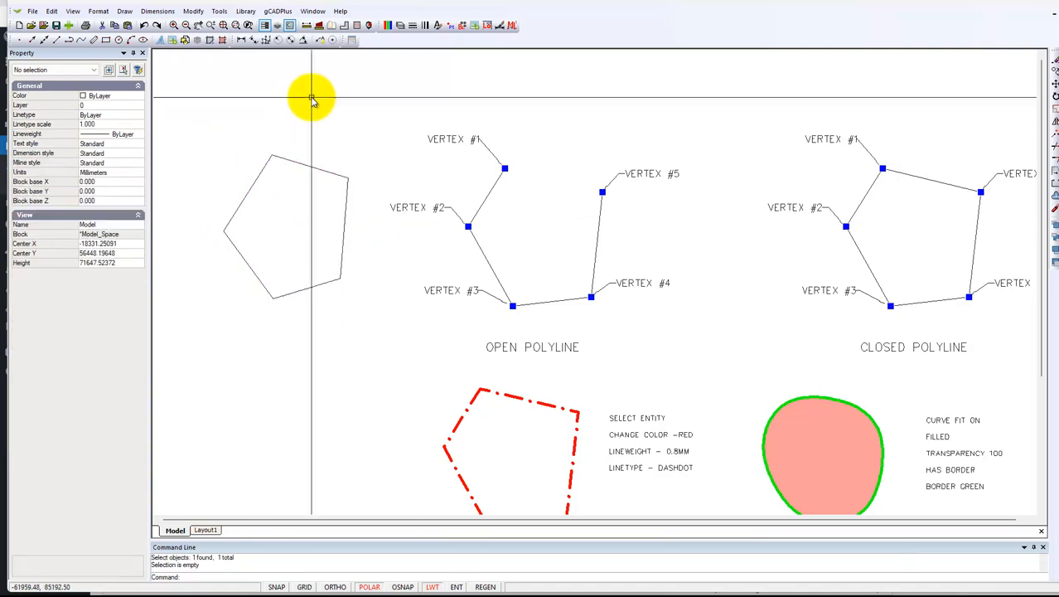
pyautogui.click(319, 169)
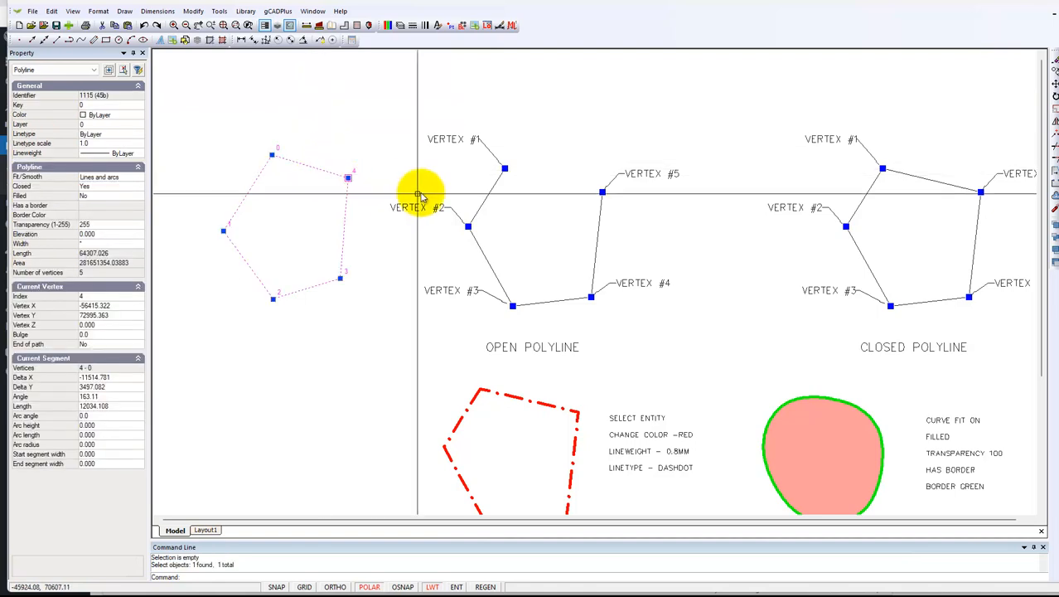
pyautogui.press('Escape')
# Step: Inspect the properties of the point marking vertex #1 on the CLOSED POLYLINE example, then deselect it
pyautogui.moveTo(771, 239); pyautogui.dragTo(553, 217, button='middle')
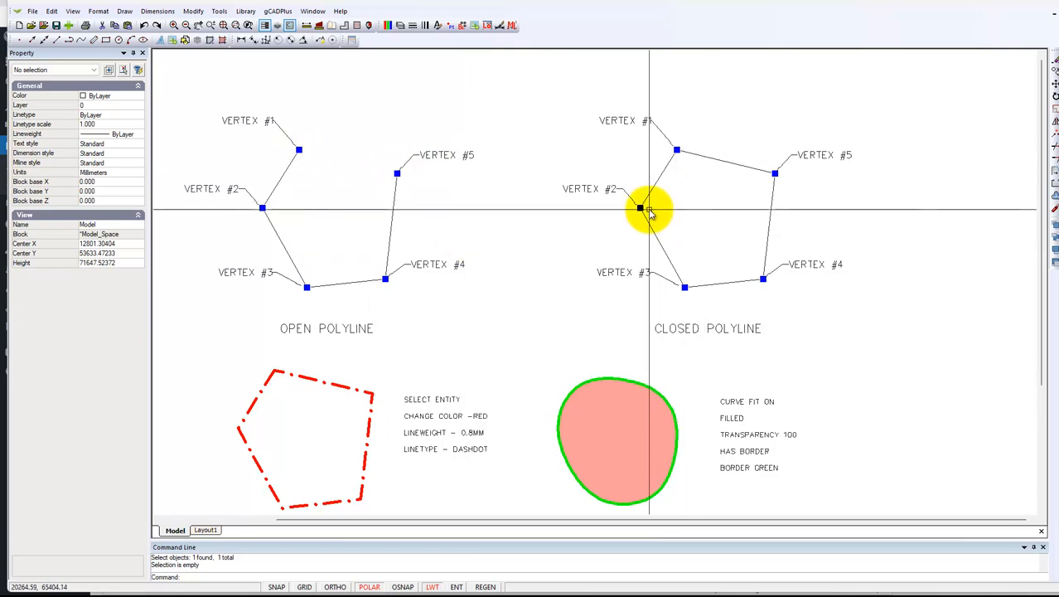
pyautogui.click(677, 150)
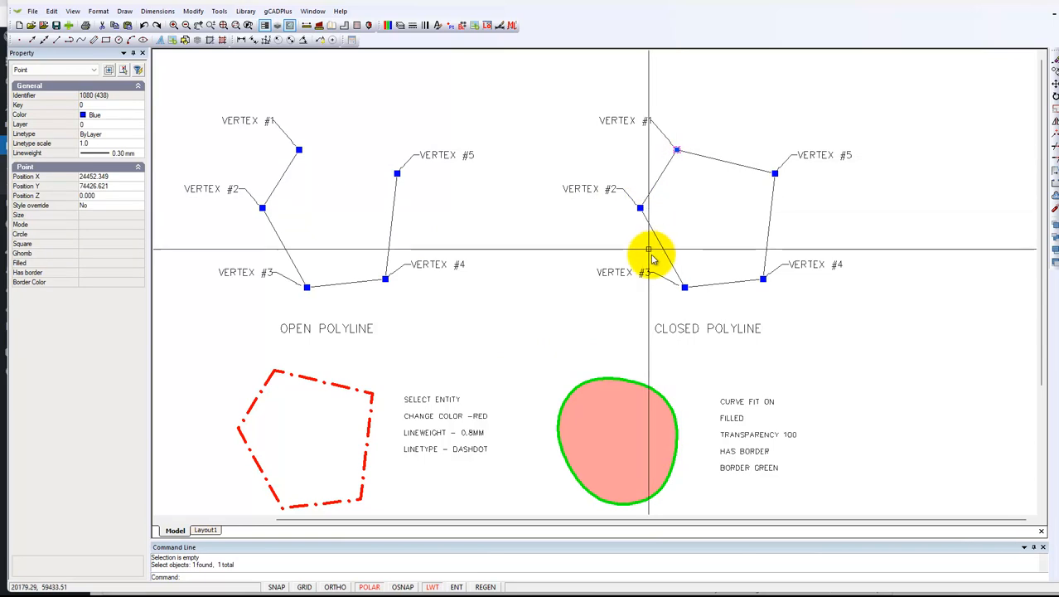
pyautogui.press('Escape')
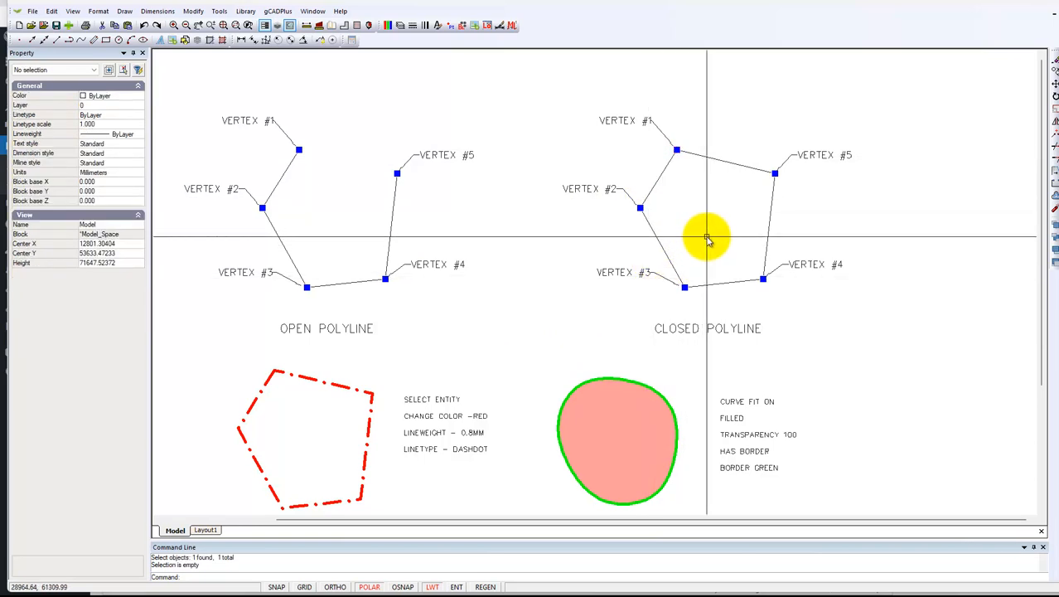
pyautogui.scroll(-1, 703, 239)
pyautogui.moveTo(610, 279); pyautogui.dragTo(649, 222, button='middle')
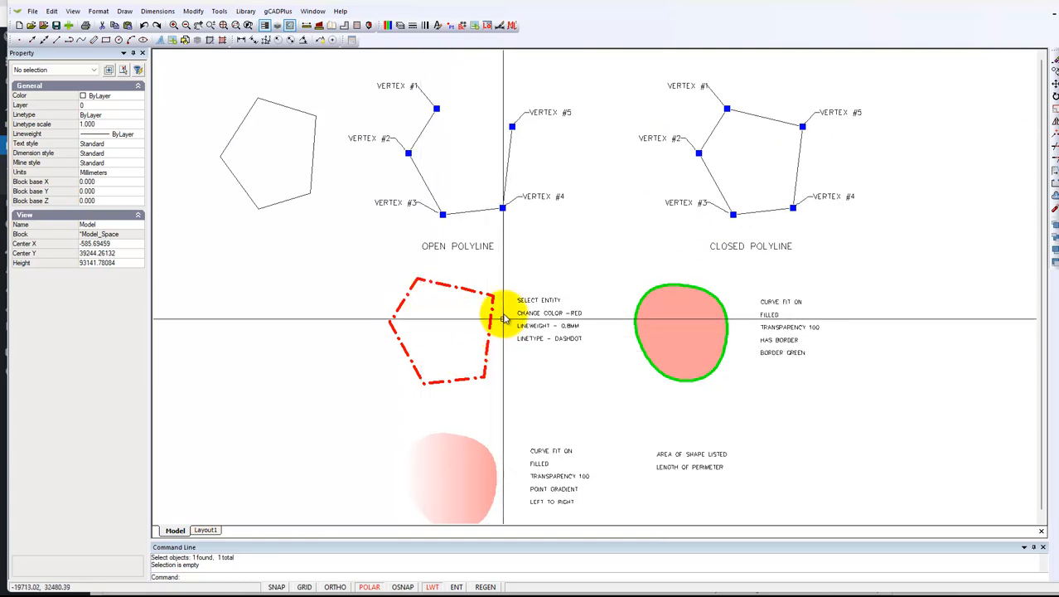
# Step: Select the newly drawn pentagon and review the linetypes available for it, comparing with the red dash-dot example
pyautogui.click(306, 200)
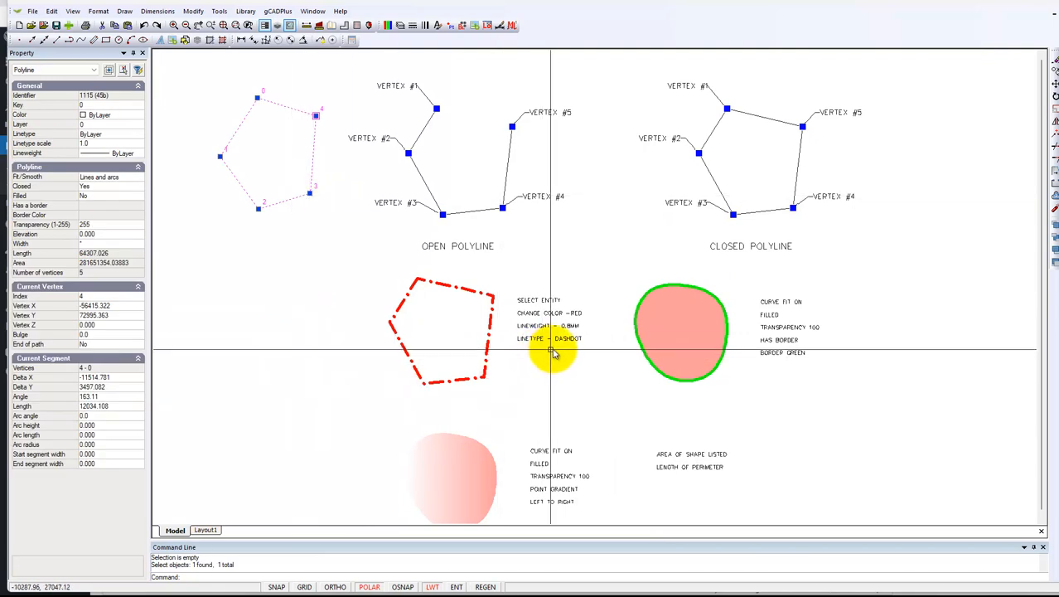
pyautogui.scroll(1, 540, 347)
pyautogui.scroll(1, 539, 345)
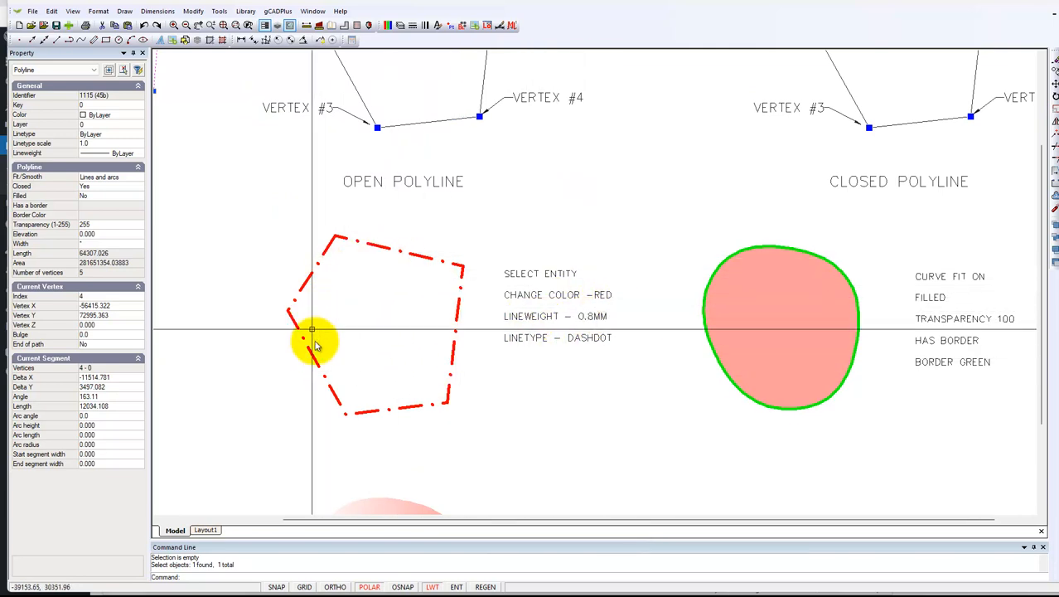
pyautogui.scroll(-1, 531, 382)
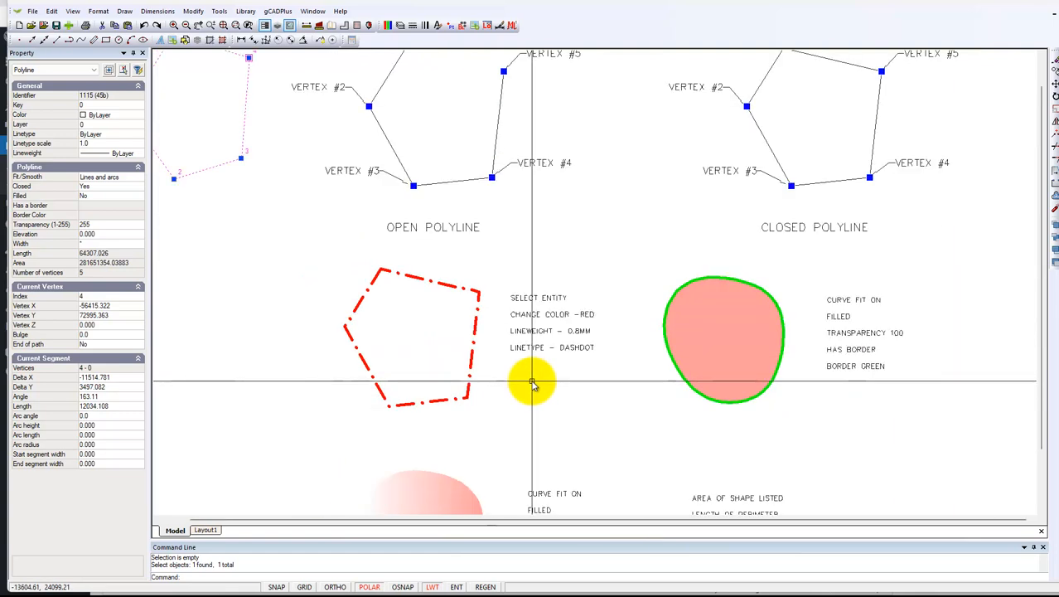
pyautogui.scroll(-1, 531, 383)
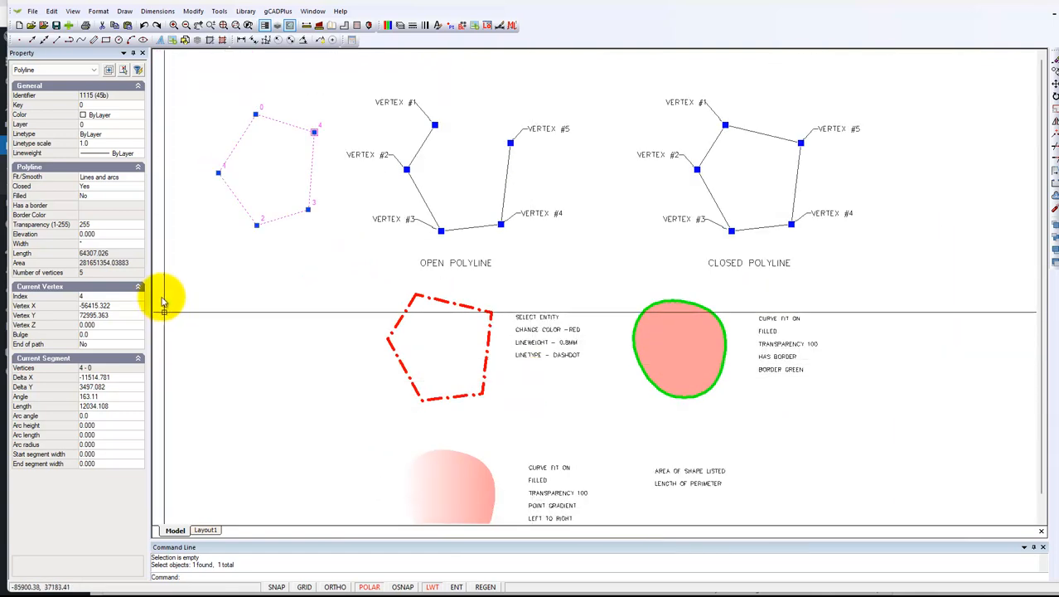
pyautogui.click(141, 136)
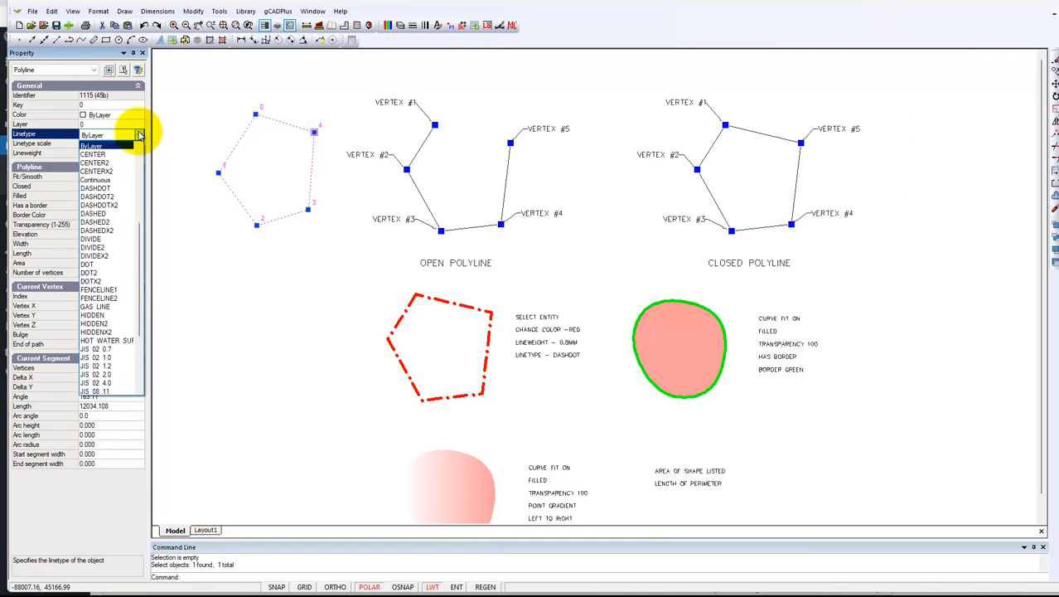
pyautogui.click(140, 135)
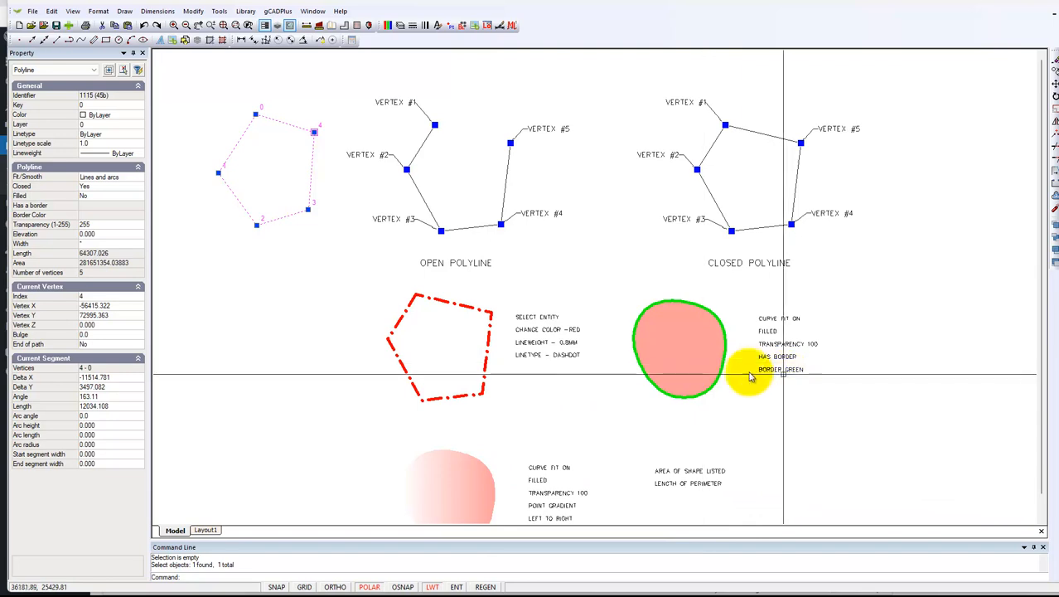
# Step: With only the green-bordered filled polyline selected, try Cubic B-spline smoothing on it and settle on Fit spline
pyautogui.click(686, 357)
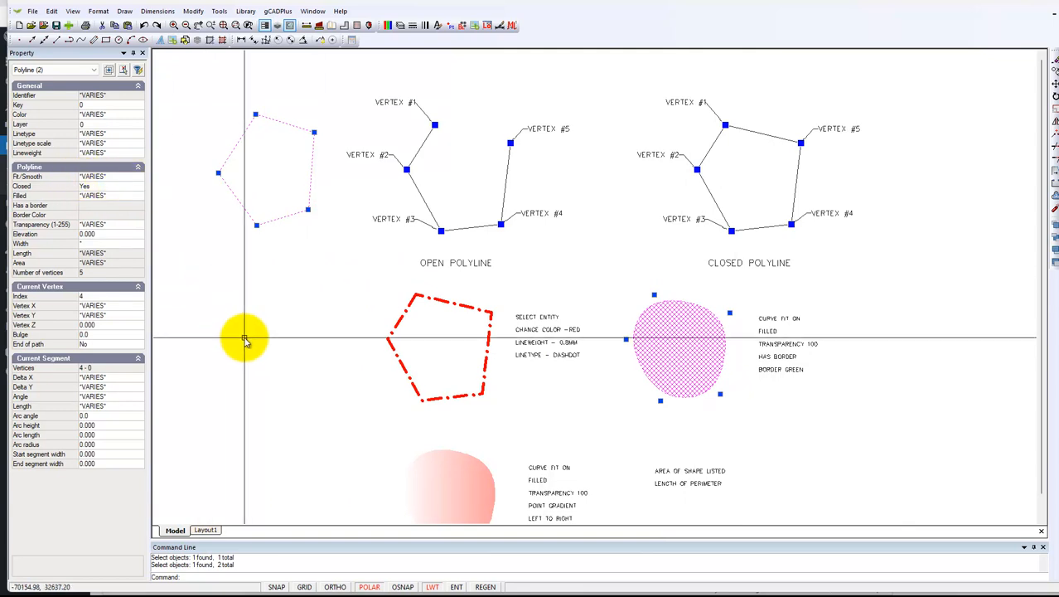
pyautogui.press('Escape')
pyautogui.click(667, 357)
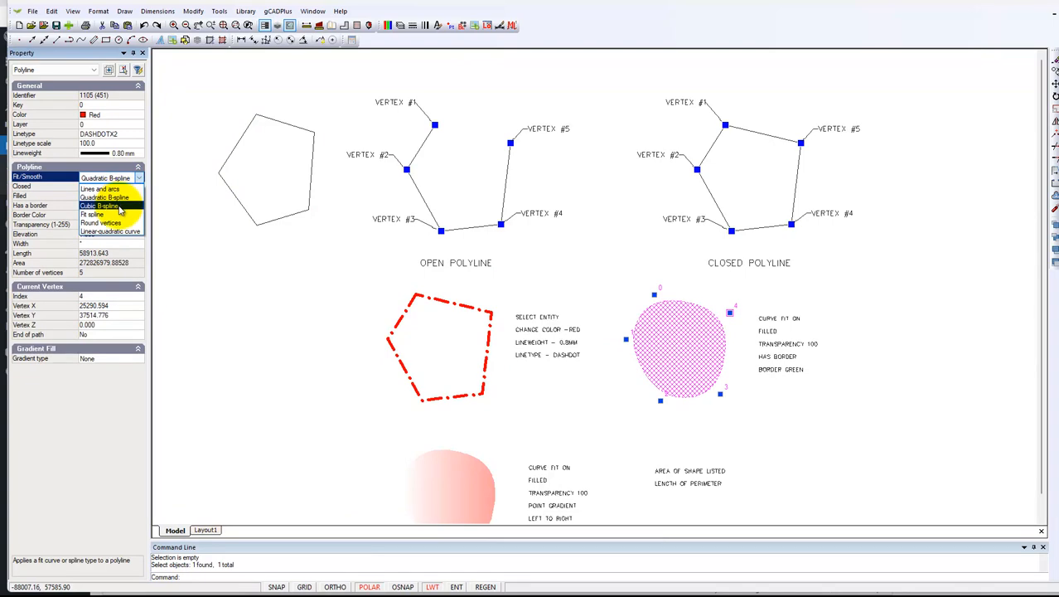
pyautogui.click(119, 207)
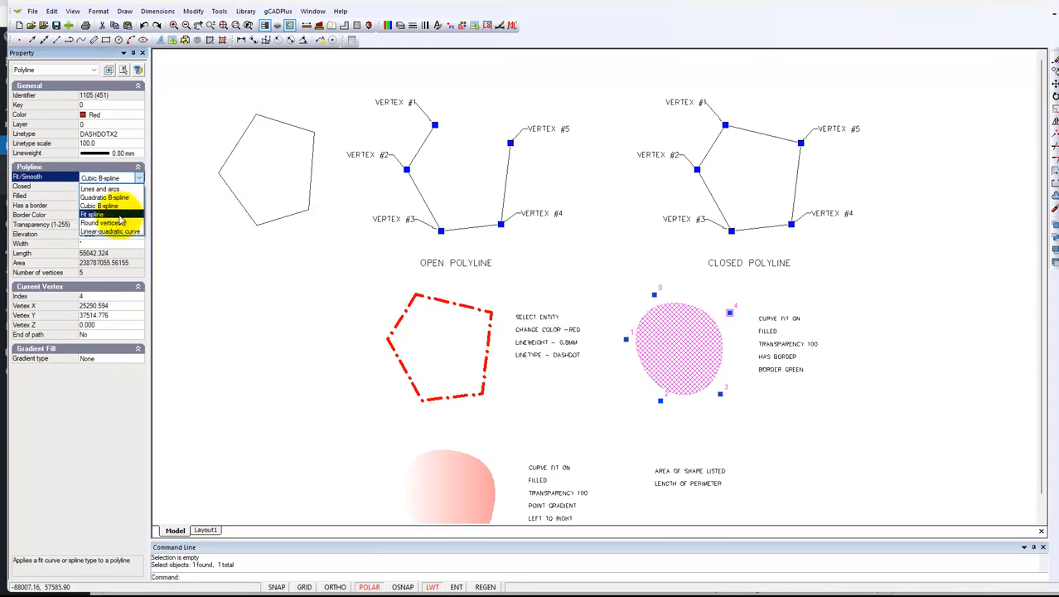
pyautogui.click(120, 216)
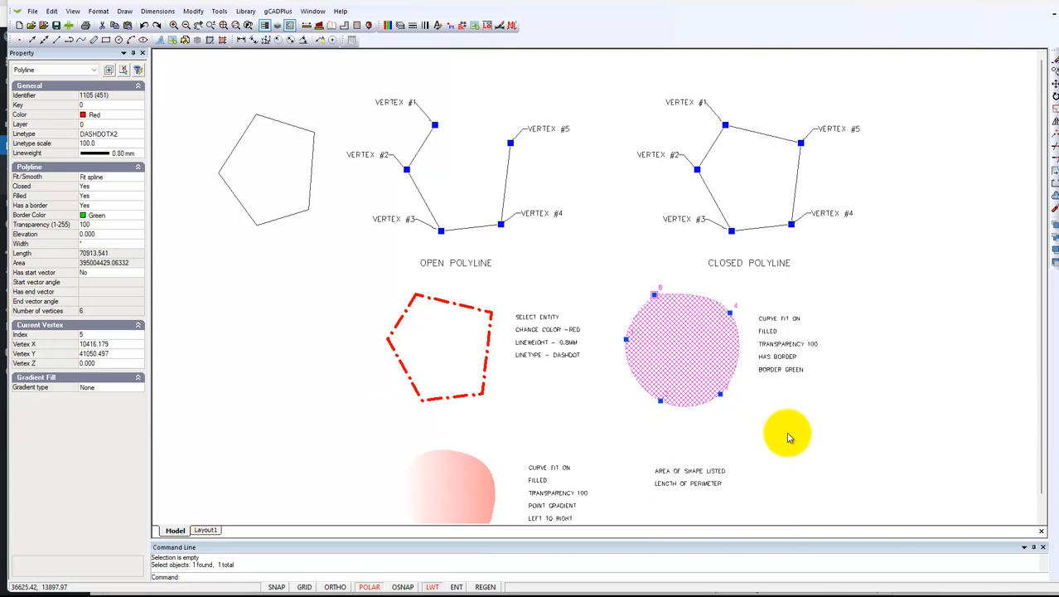
pyautogui.press('Escape')
# Step: Move the green-bordered filled polyline so that it overlaps the lower-left part of the red dash-dot pentagon
pyautogui.click(676, 379)
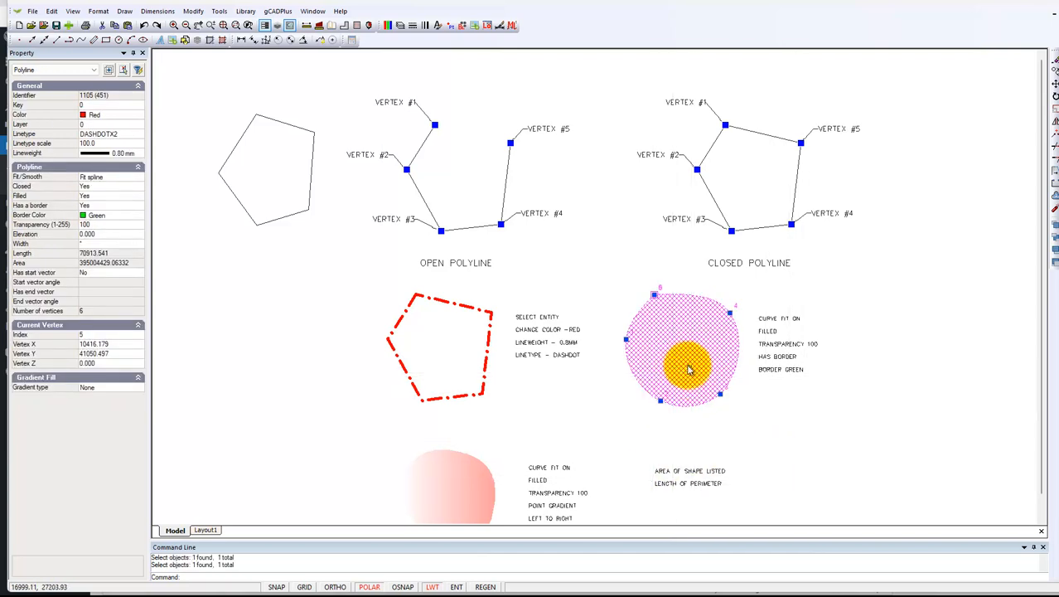
pyautogui.rightClick(692, 366)
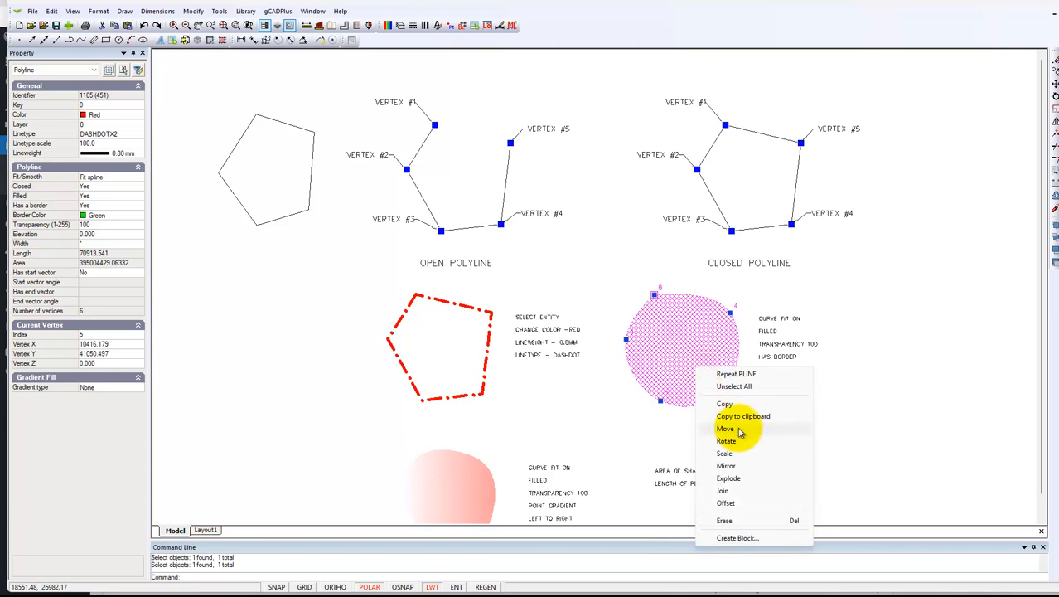
pyautogui.click(726, 428)
pyautogui.click(688, 363)
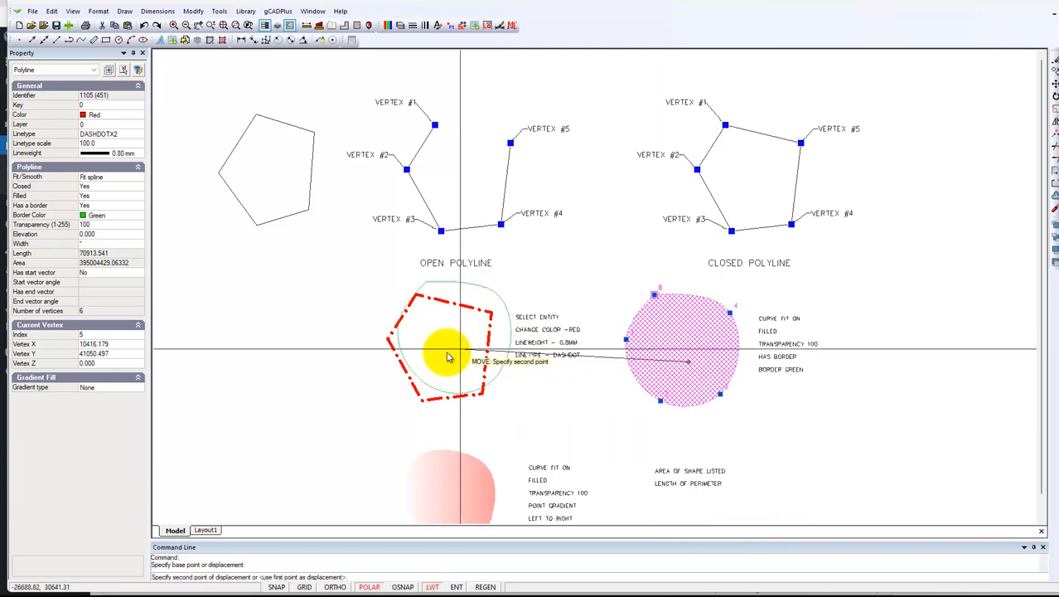
pyautogui.click(393, 383)
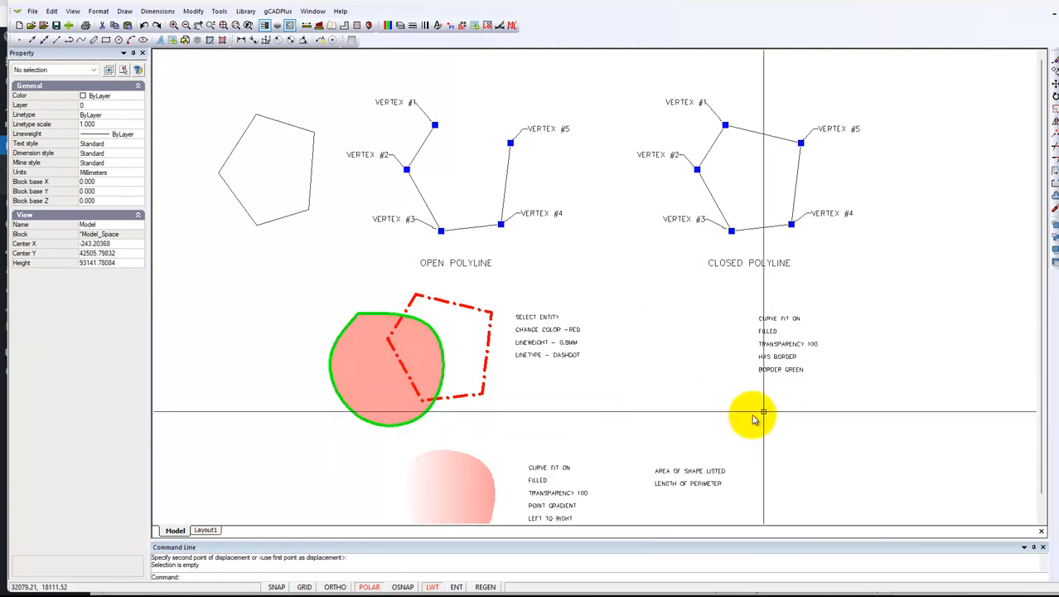
# Step: Set the gradient type of the borderless gradient-filled shape to Point and clear the selection
pyautogui.moveTo(680, 404); pyautogui.dragTo(697, 352, button='middle')
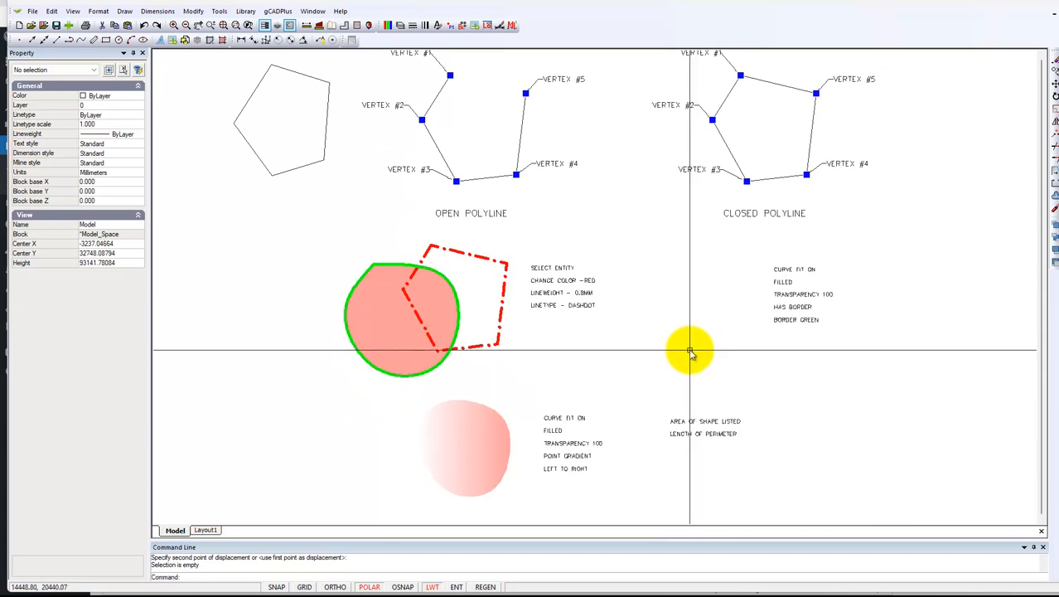
pyautogui.click(485, 453)
pyautogui.moveTo(620, 451); pyautogui.dragTo(615, 354, button='middle')
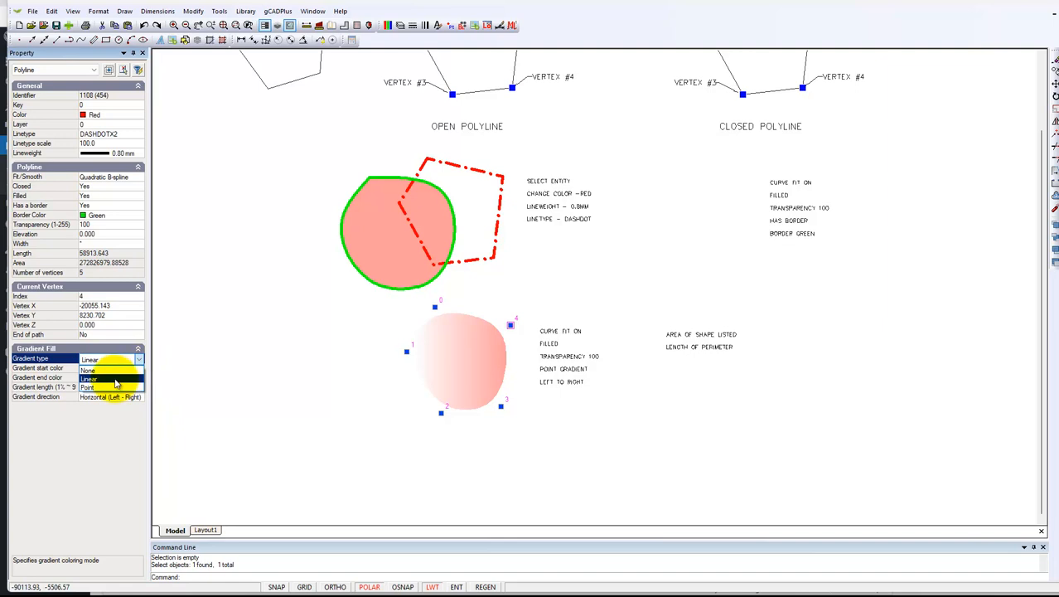
pyautogui.click(110, 388)
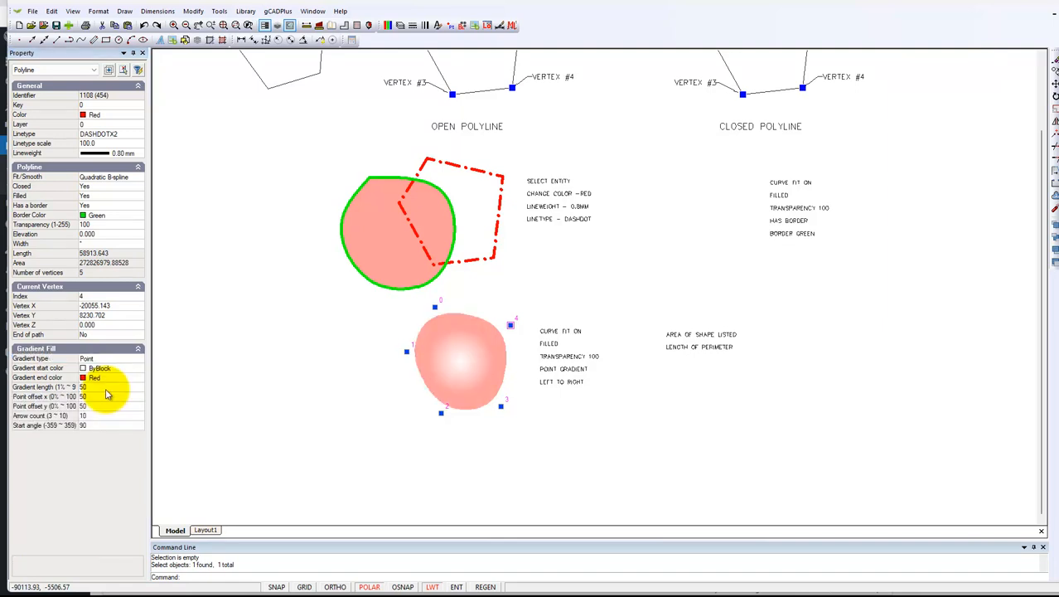
pyautogui.press('Escape')
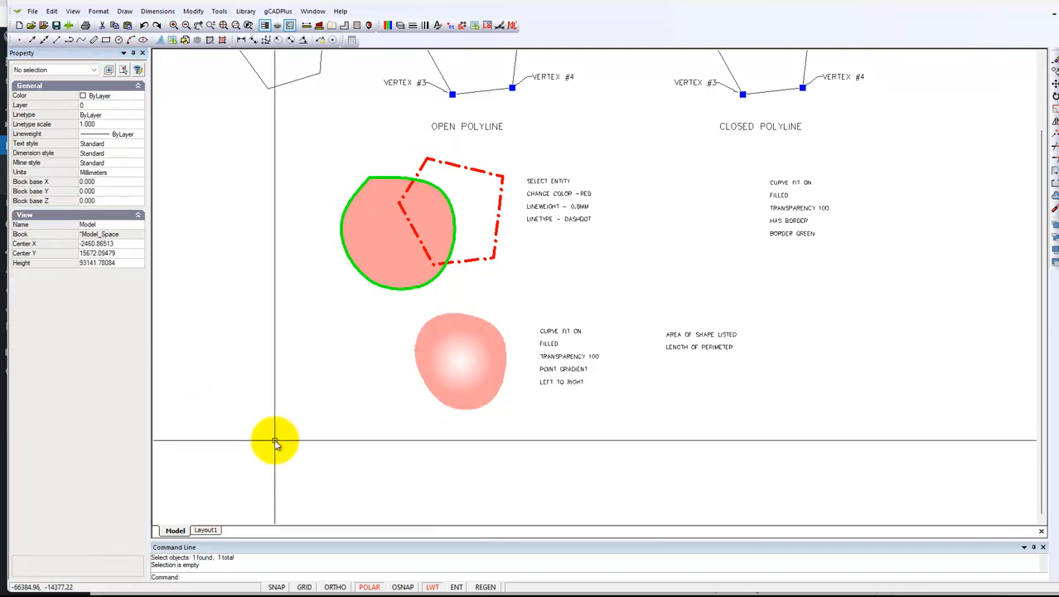
pyautogui.scroll(-3, 567, 432)
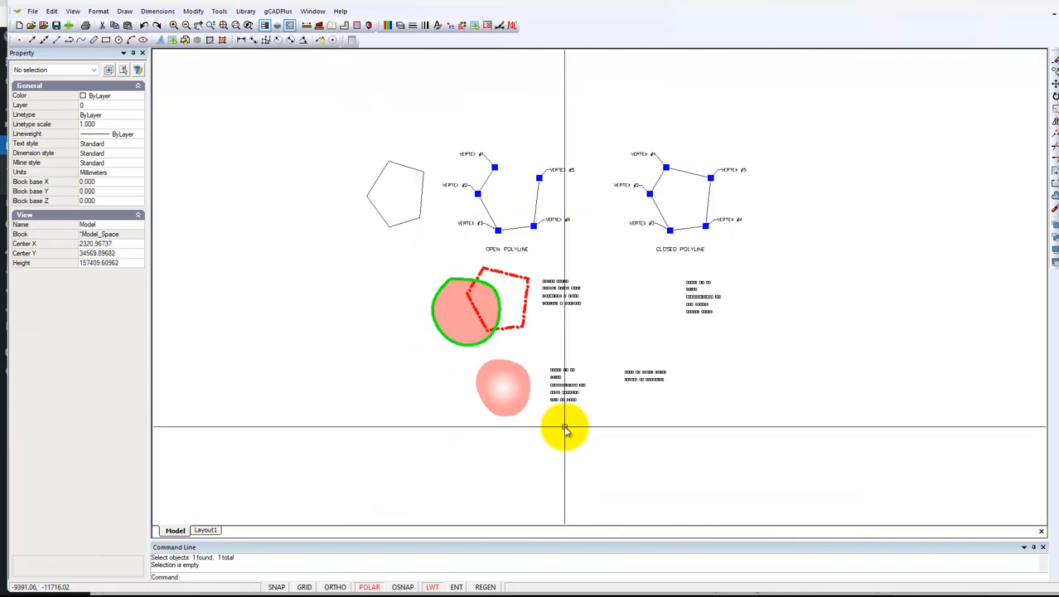